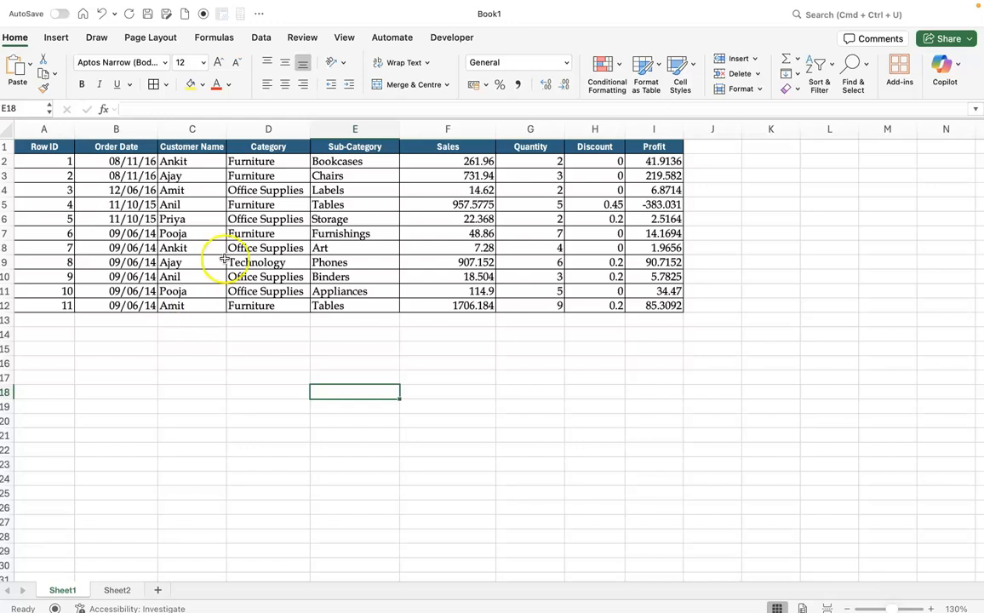
Step: On Sheet2, start an XLOOKUP formula in B2 with A2 as lookup value and Sheet1's Sales column F:F as lookup array
click(117, 590)
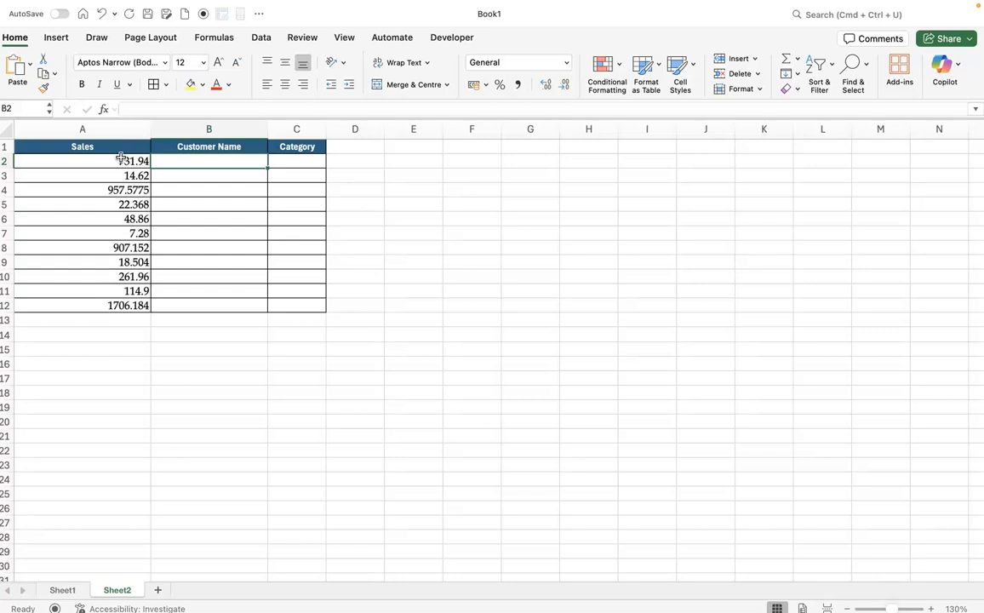
text(=)
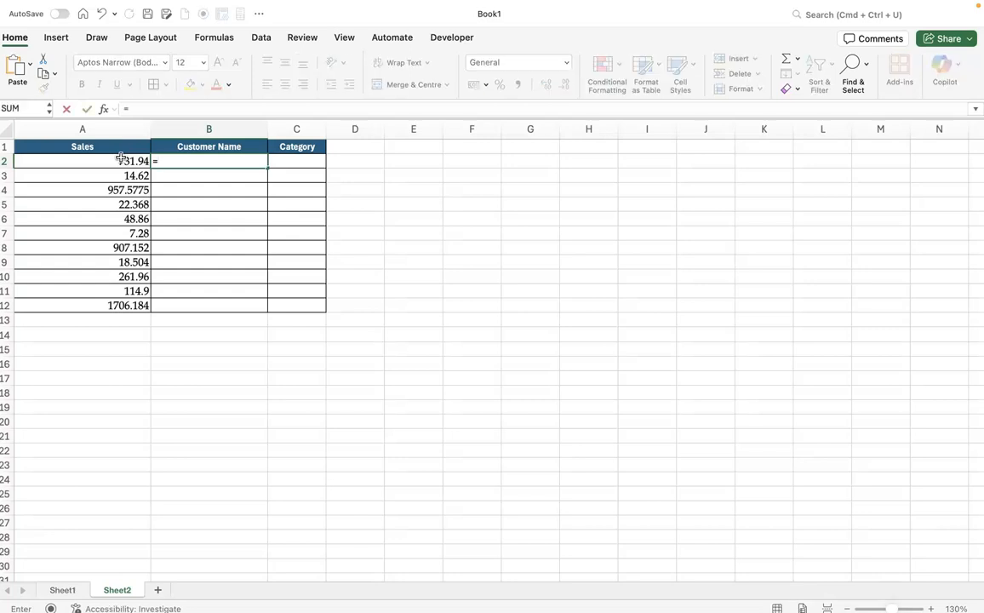
text(xl)
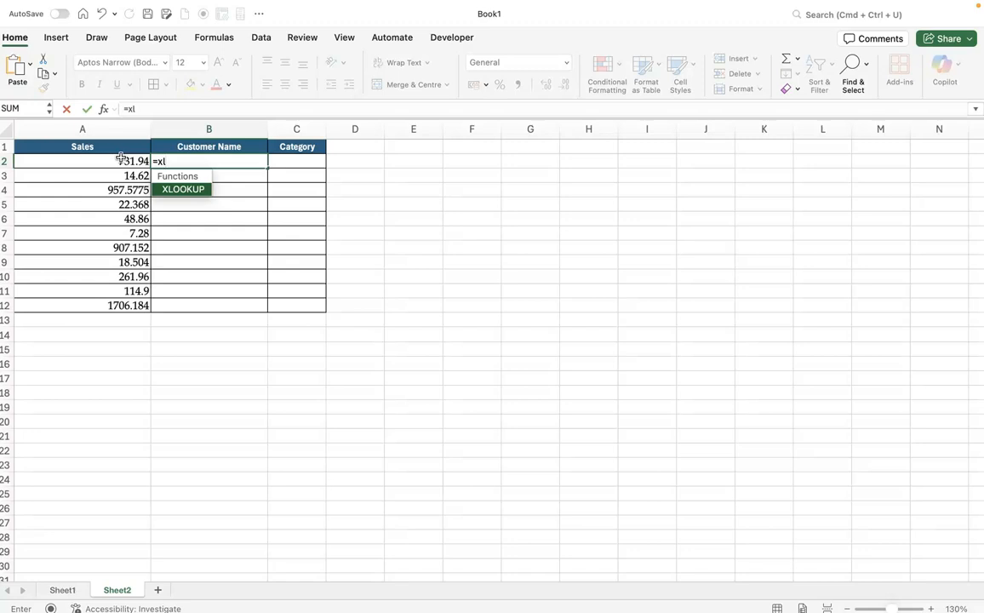
key(Tab)
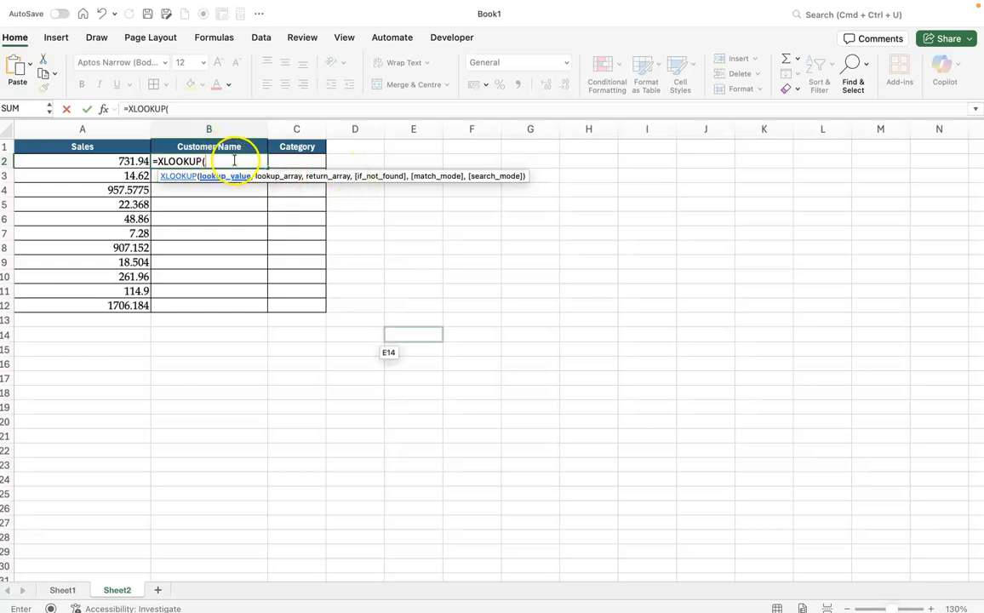
click(128, 165)
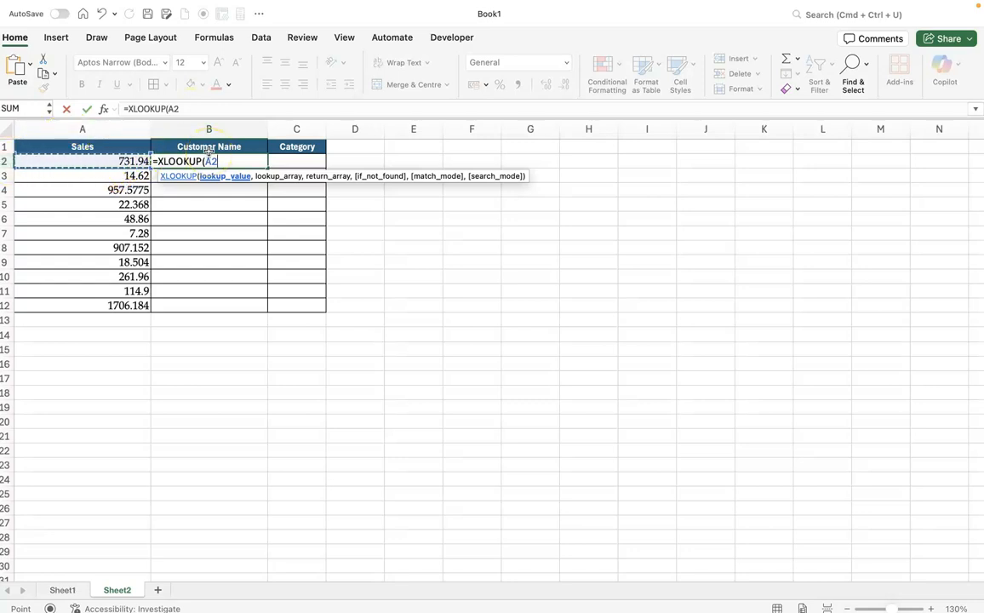
text(,)
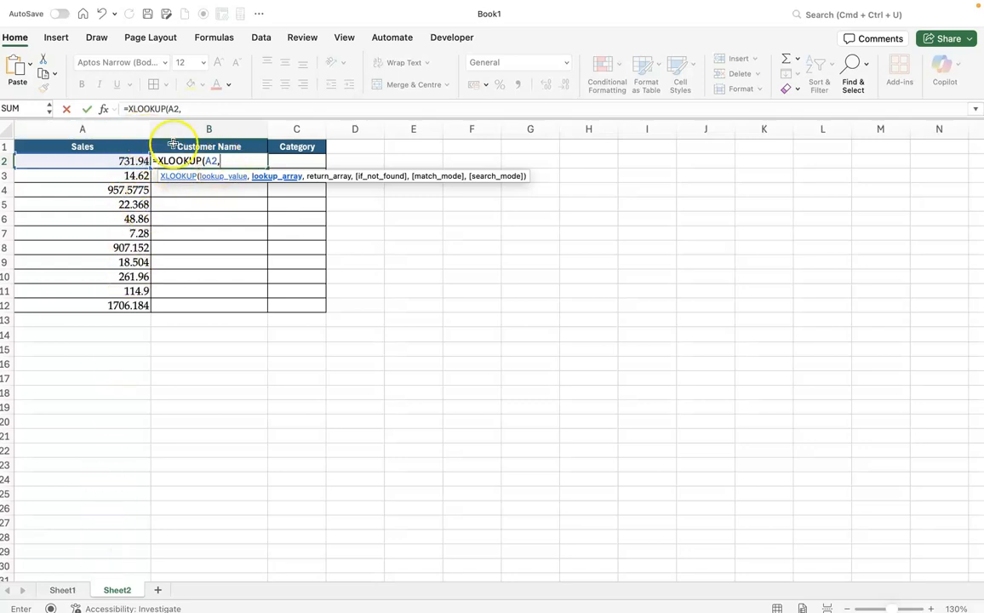
click(70, 590)
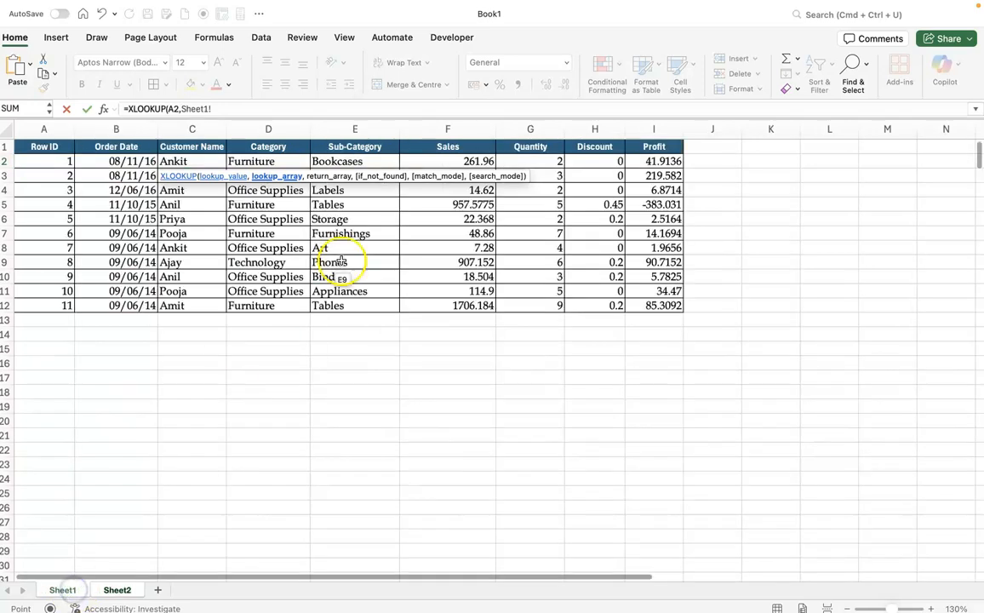
click(471, 128)
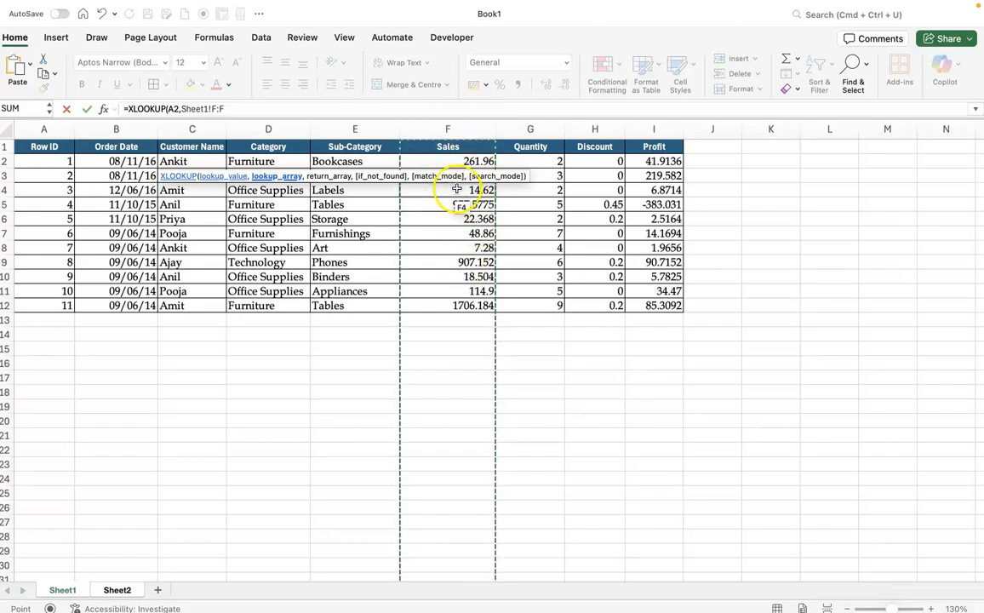
text(,)
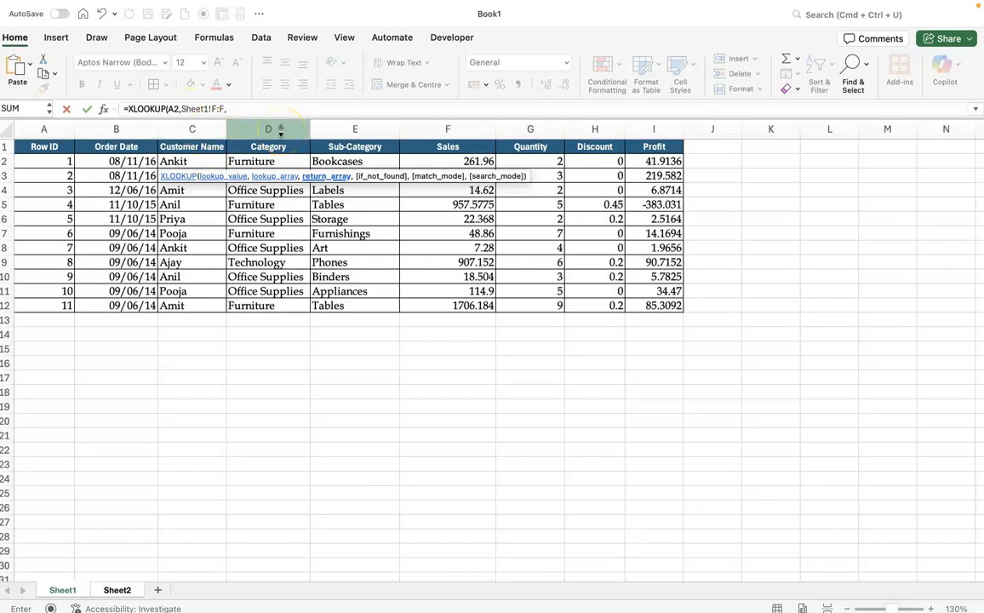
Step: Complete the B2 formula with return array Sheet1!C:C, if-not-found value 1 and exact match mode 0
click(209, 127)
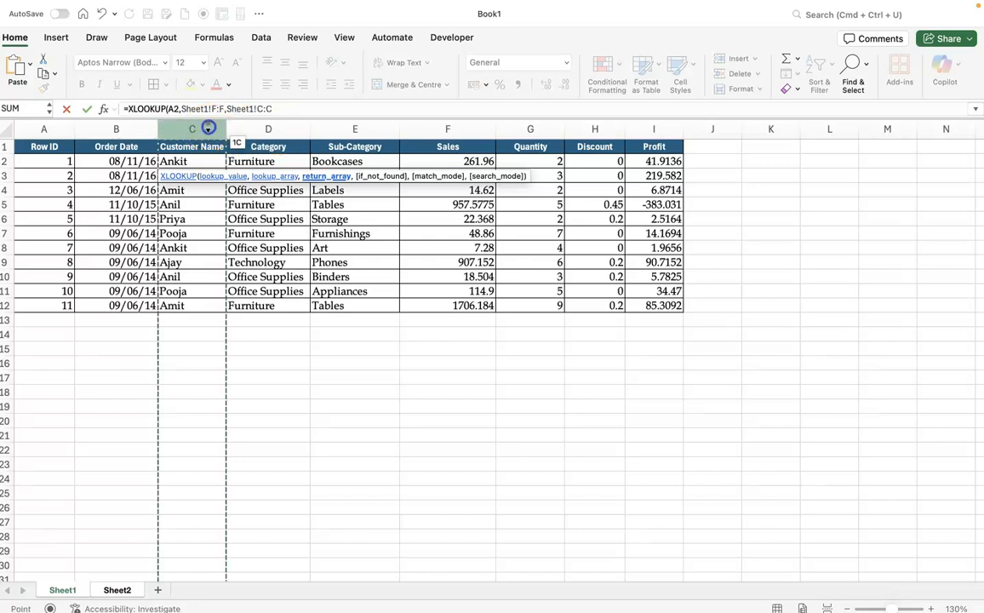
text(,)
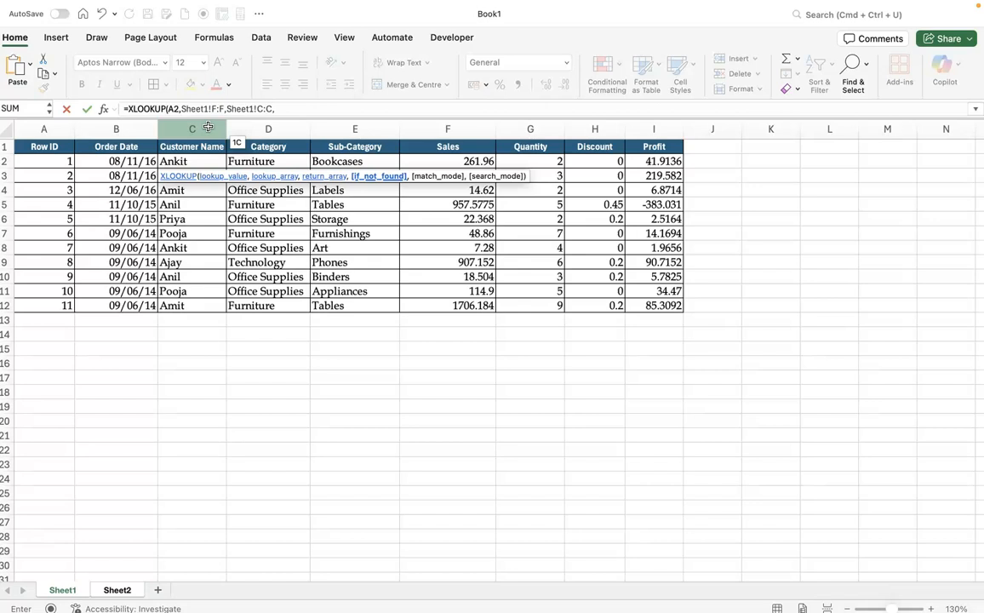
text(1,)
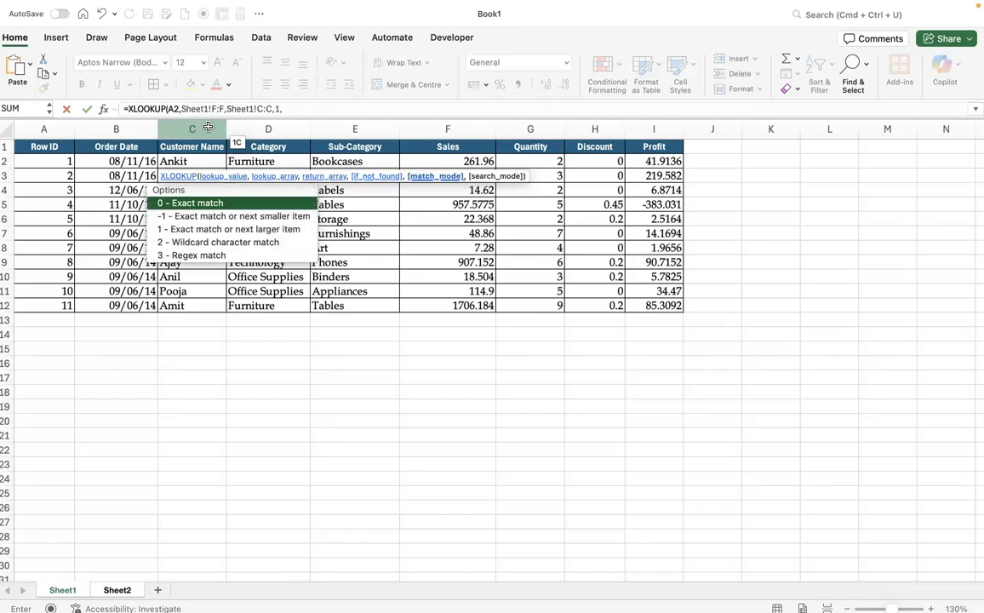
text(0)
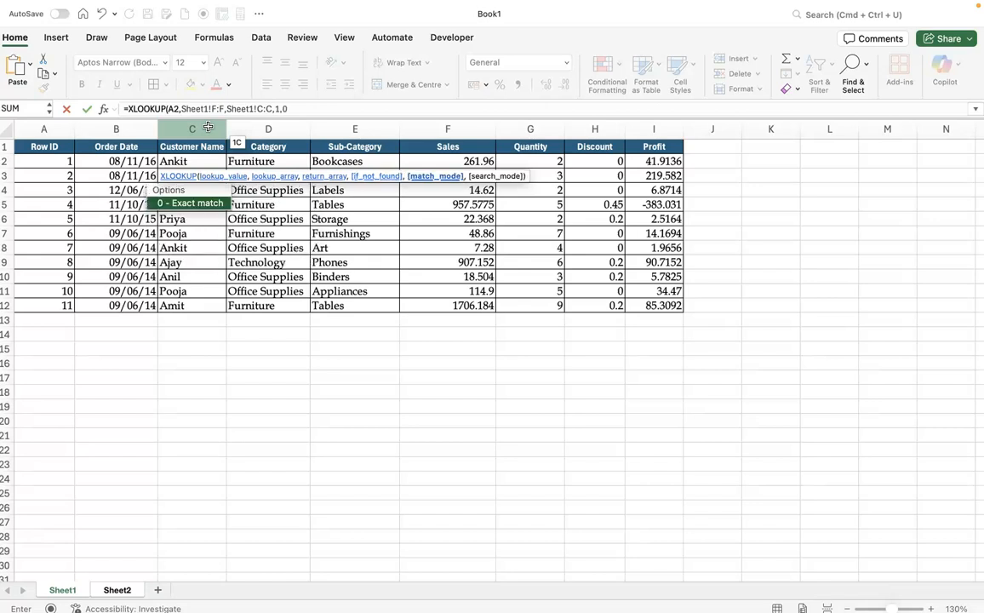
click(290, 109)
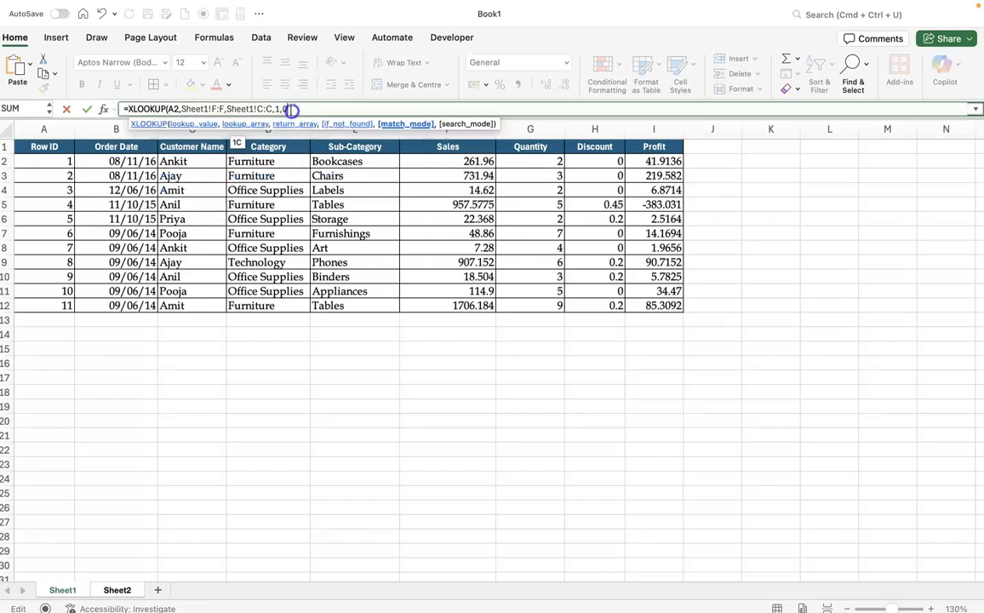
text())
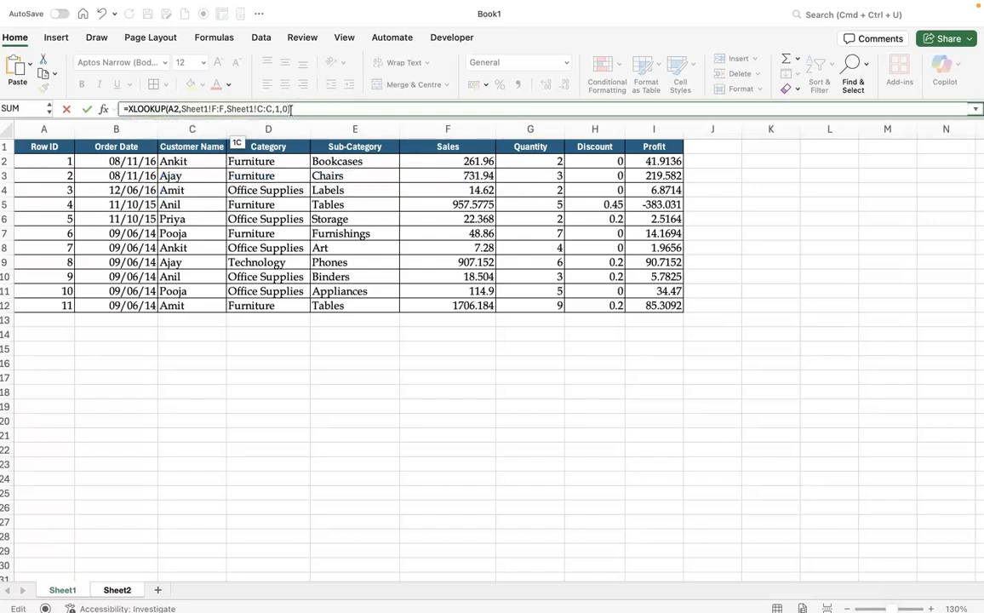
key(Return)
key(Up)
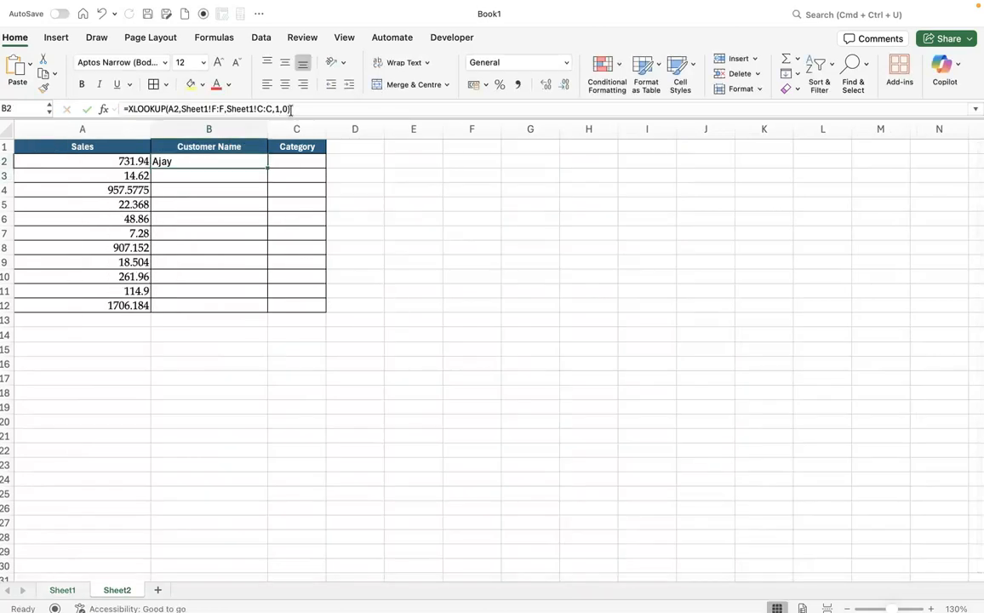
Step: Fill the Customer Name formula from B2 down to B12 and inspect the formulas in the first two rows
double_click(268, 168)
click(230, 164)
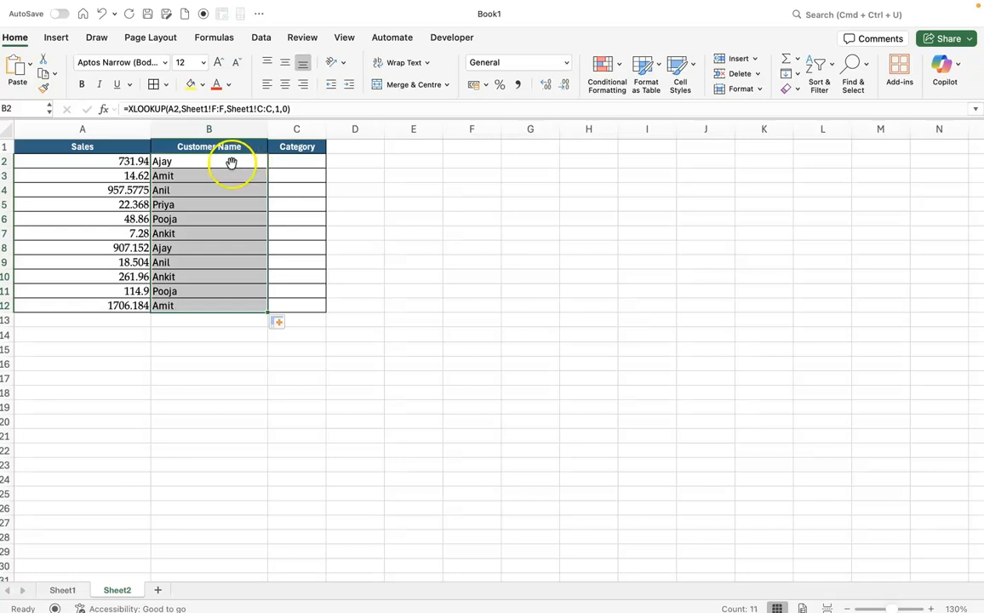
click(186, 175)
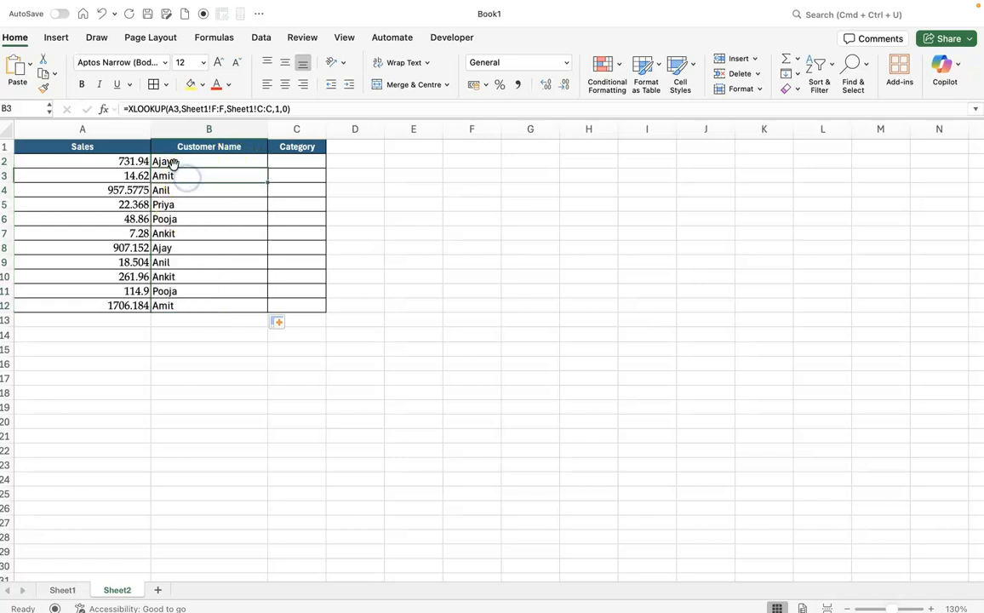
click(171, 161)
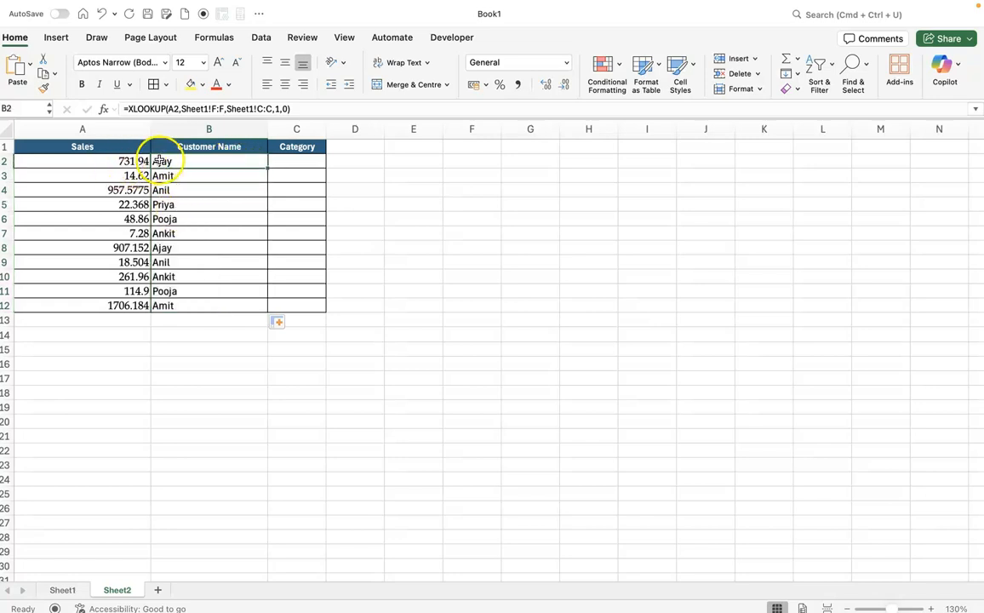
Step: Compare the customer names and Sales values on Sheet1 with the lookup results on Sheet2
click(71, 590)
click(192, 178)
click(451, 264)
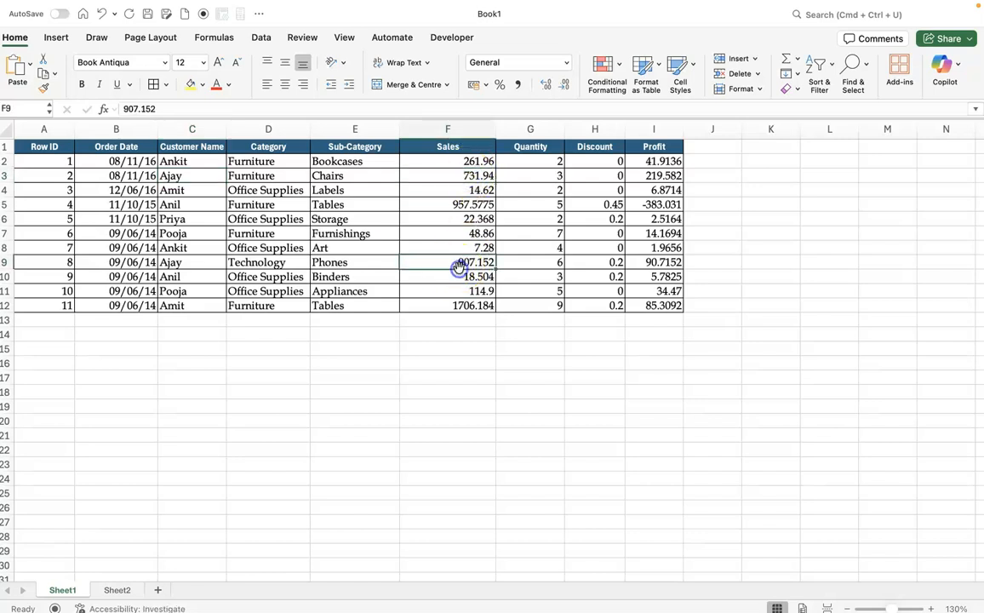
click(124, 587)
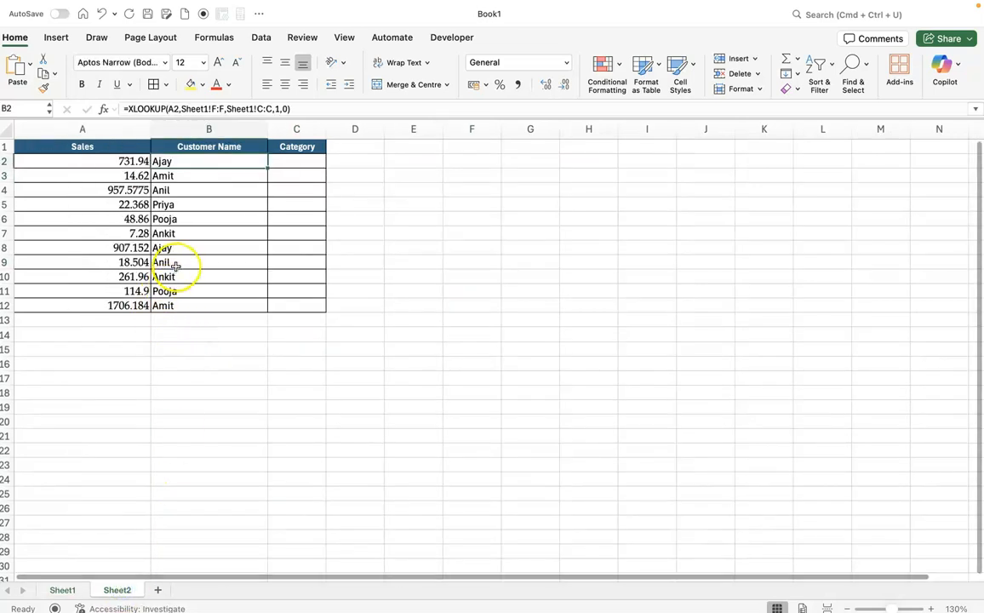
click(141, 248)
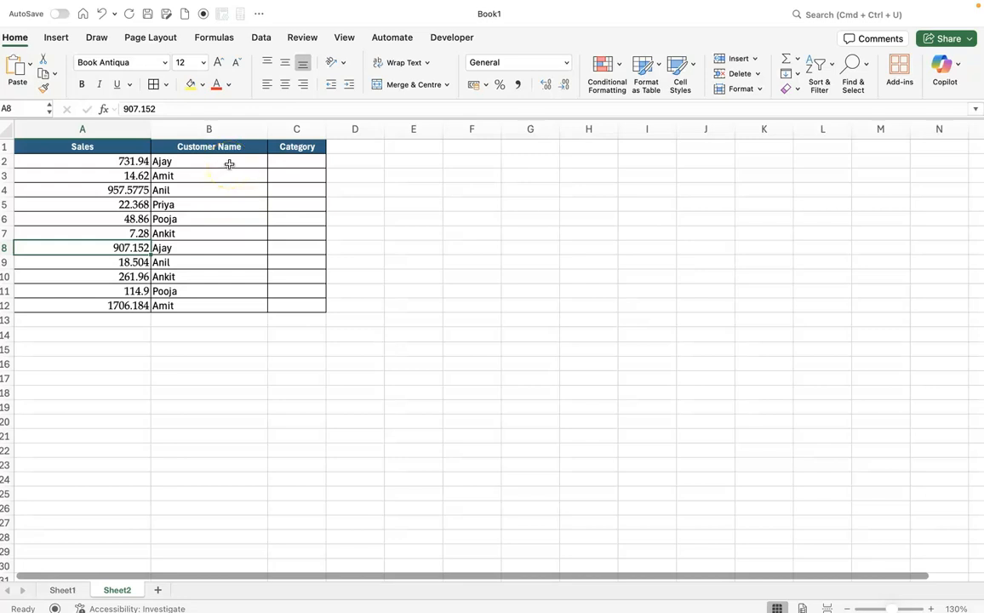
Step: Start an XLOOKUP formula in Category cell C2 on Sheet2, with lookup value A2 and lookup array Sheet1!F:F
click(295, 162)
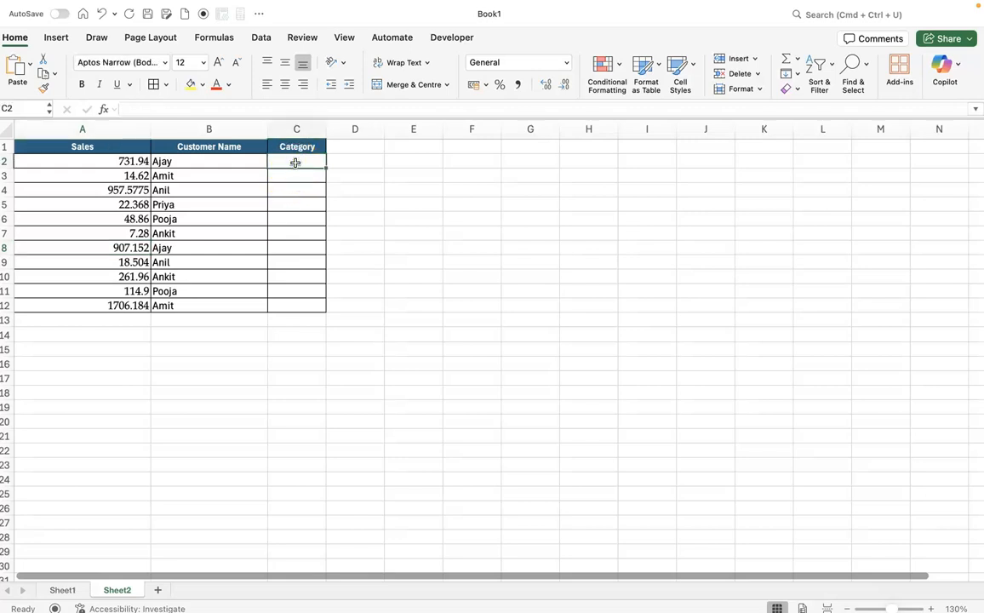
text(=XLOOKUP()
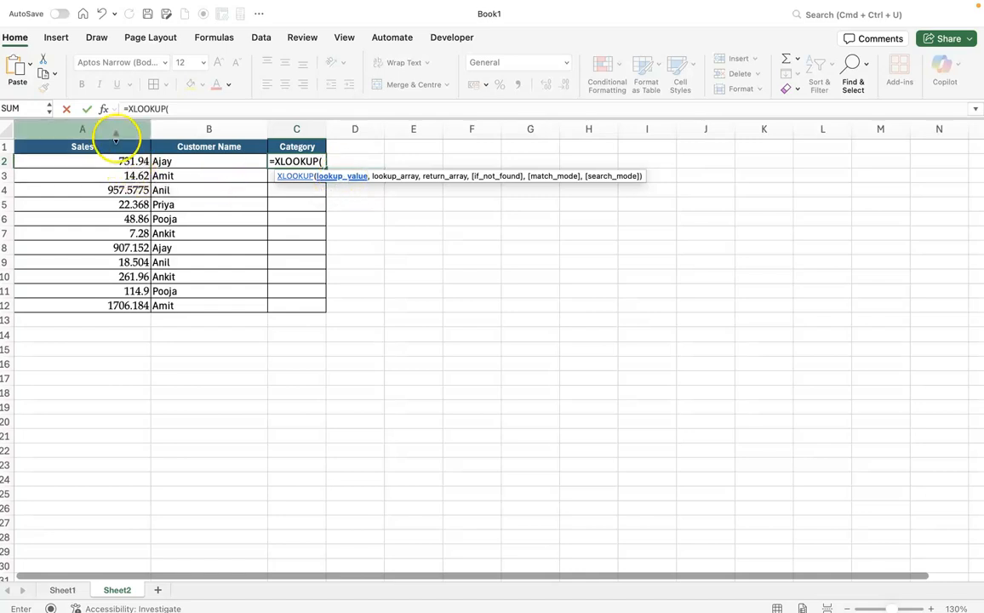
click(118, 160)
text(,)
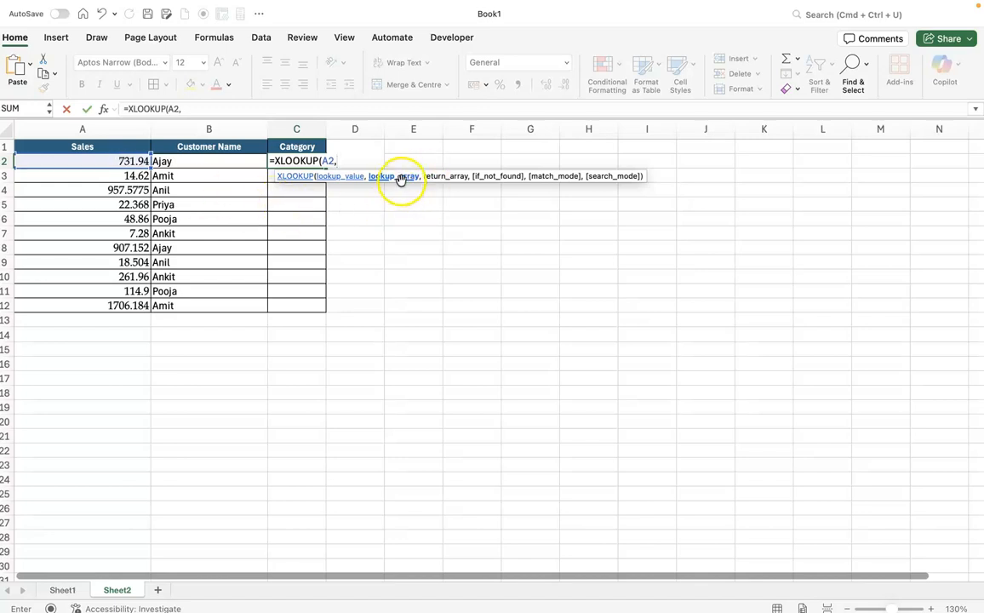
click(63, 589)
click(468, 128)
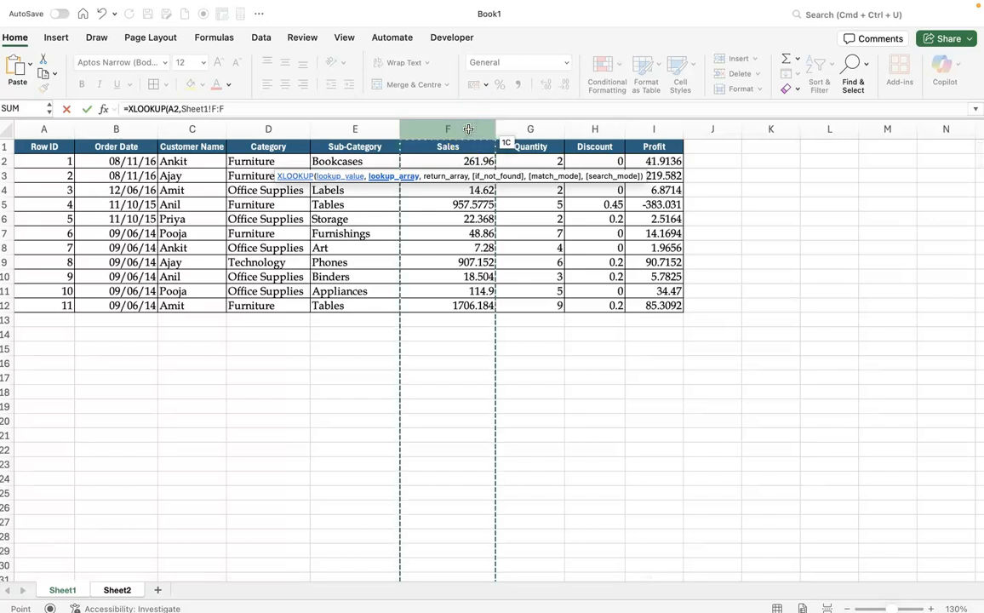
text(,)
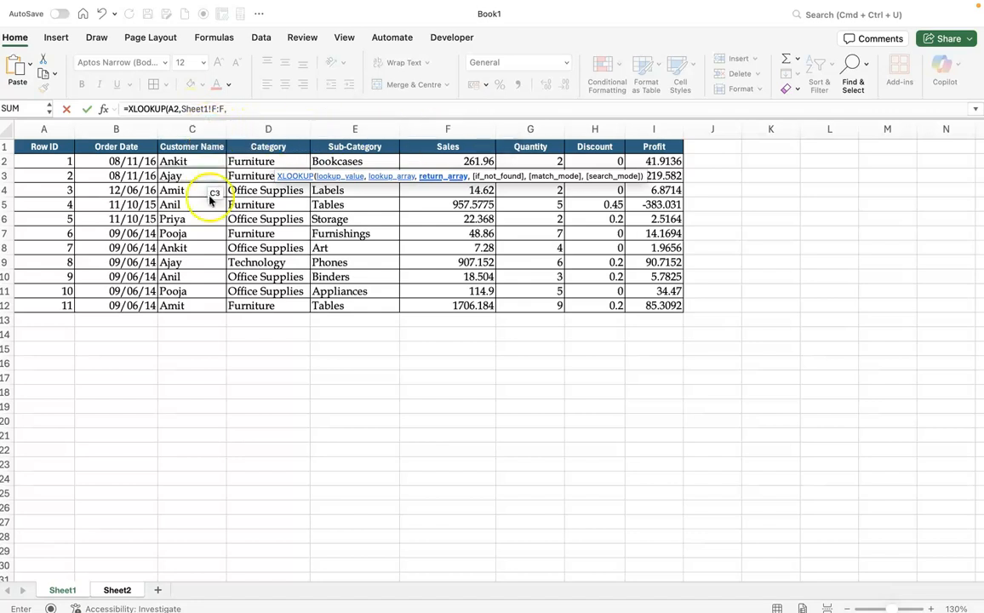
Step: Complete the C2 formula with return array Sheet1!D:D, if-not-found value 1 and exact match mode 0
click(270, 129)
text(,1)
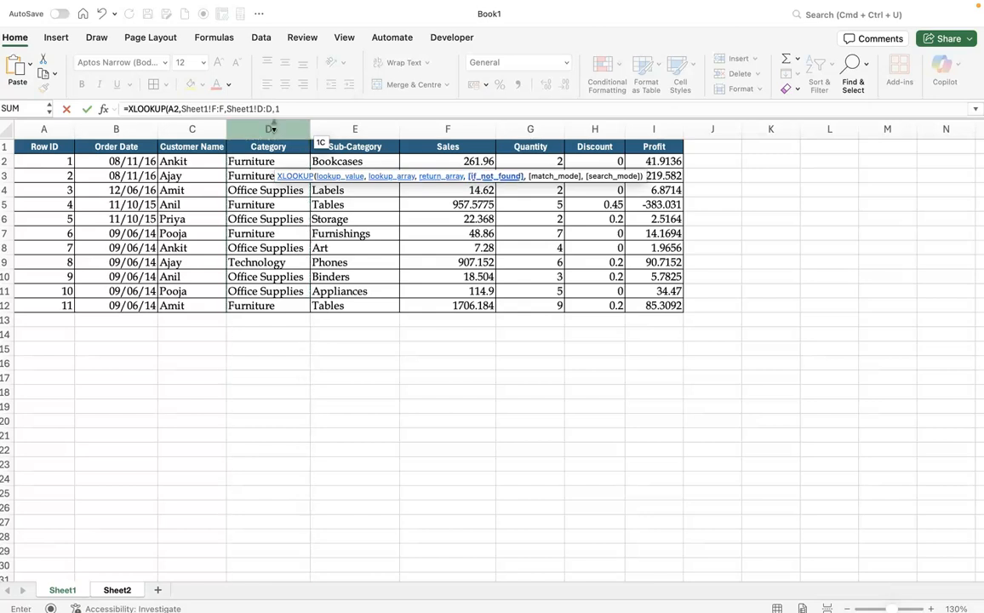
text(,)
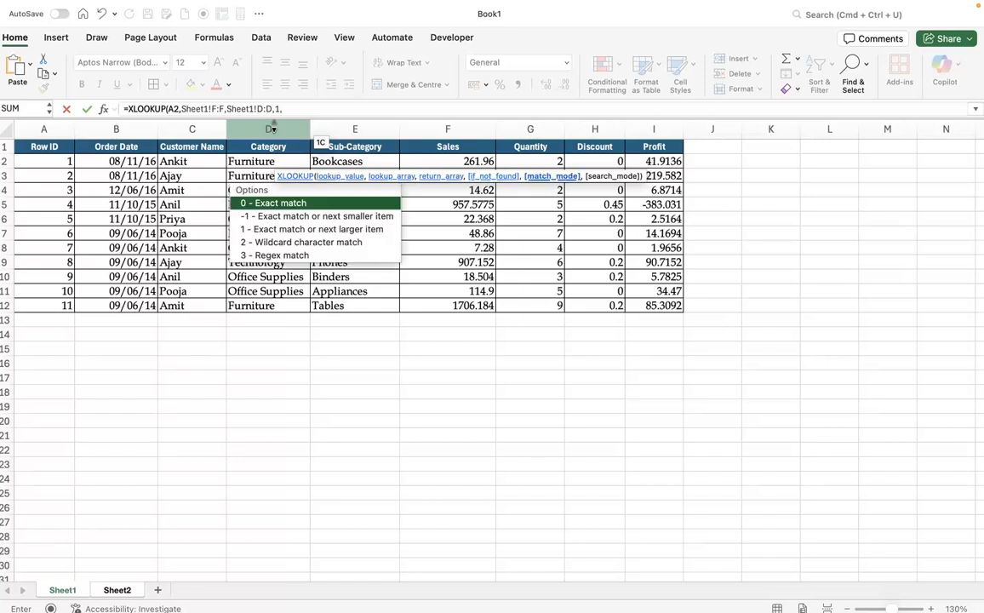
text(0))
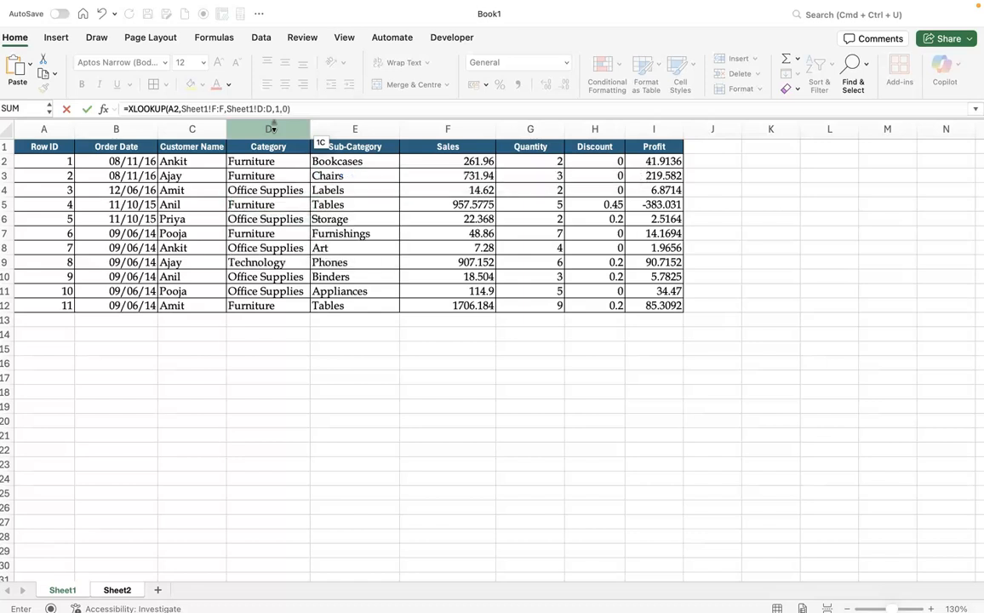
key(Return)
Step: Fill the Category formula from C2 down to C12 and widen column C to fit its text
click(303, 162)
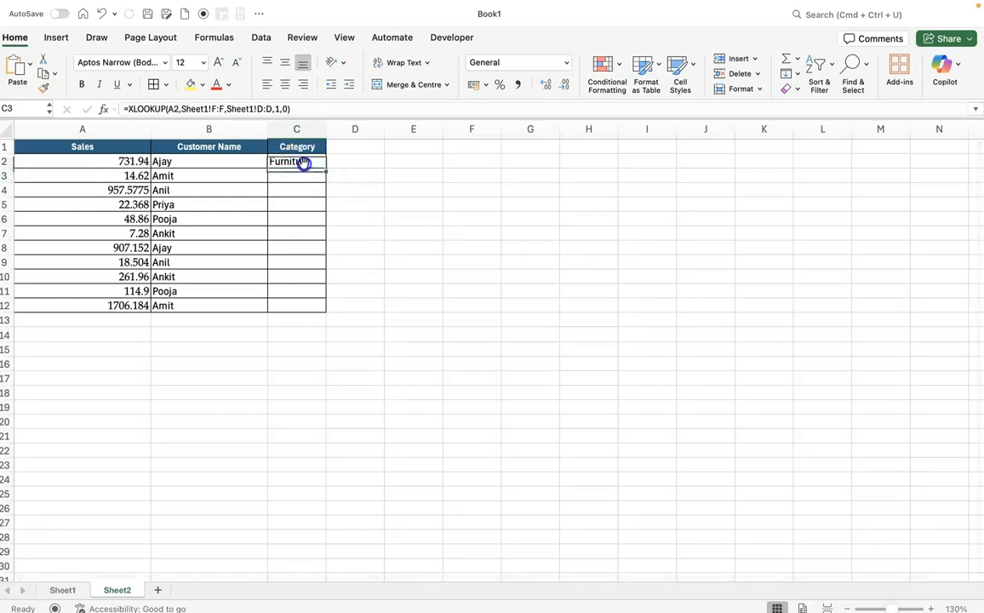
drag(325, 169, 312, 308)
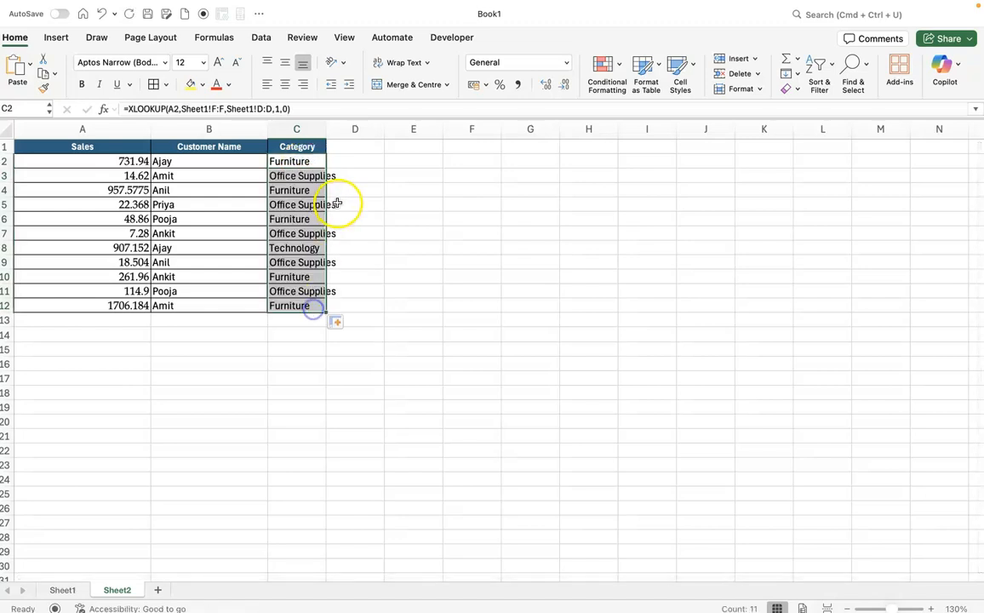
drag(327, 129, 338, 132)
click(379, 233)
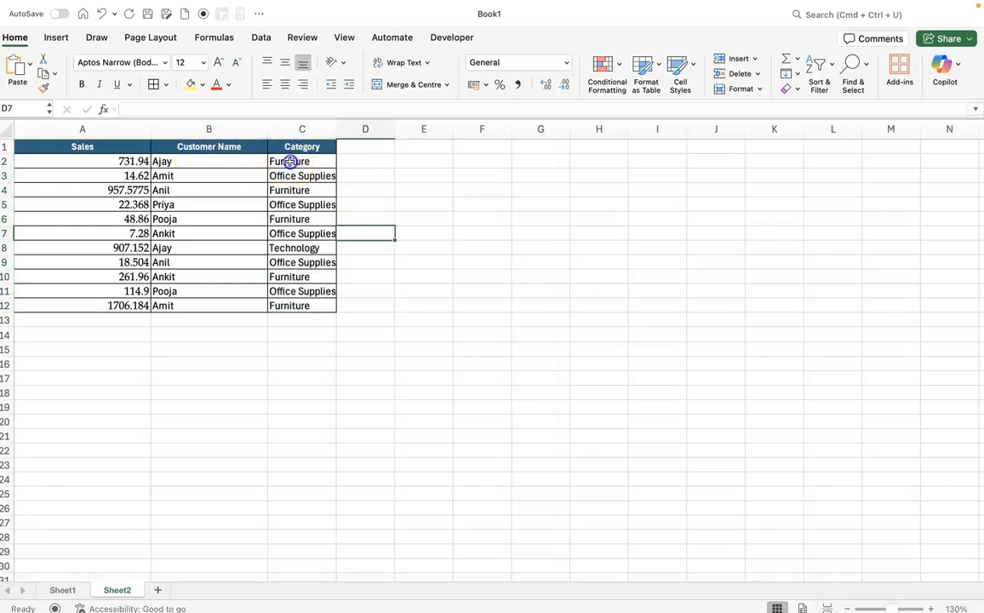
click(291, 162)
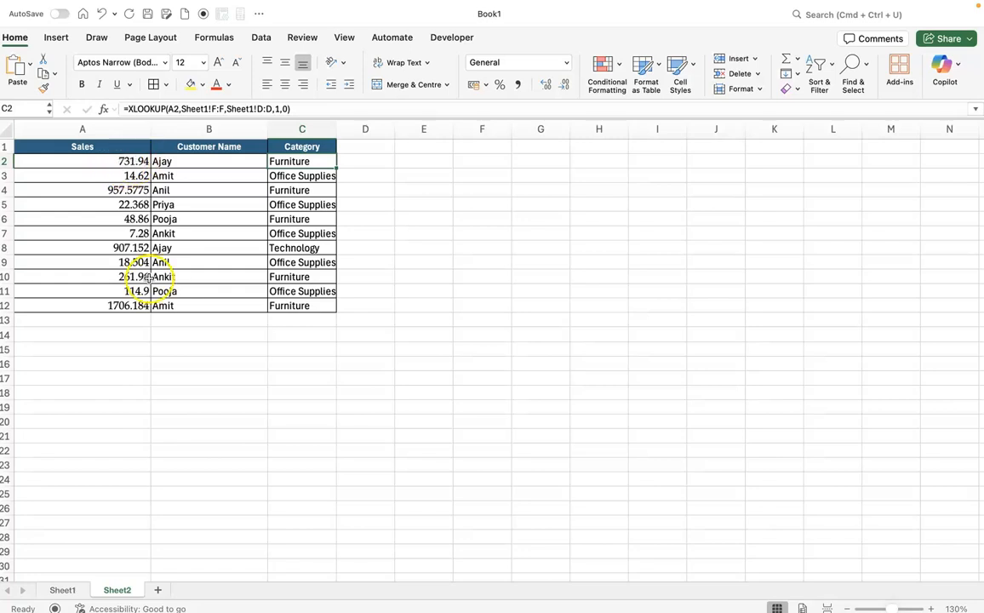
click(221, 185)
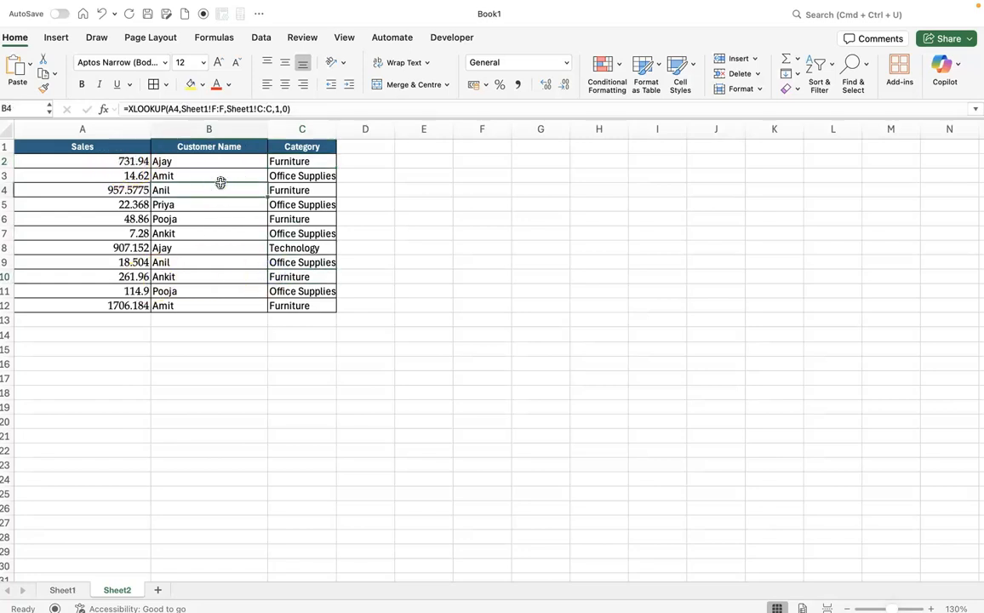
Step: Inspect the XLOOKUP formulas behind several Customer Name and Category cells on Sheet2
click(228, 220)
click(205, 275)
click(209, 162)
click(205, 243)
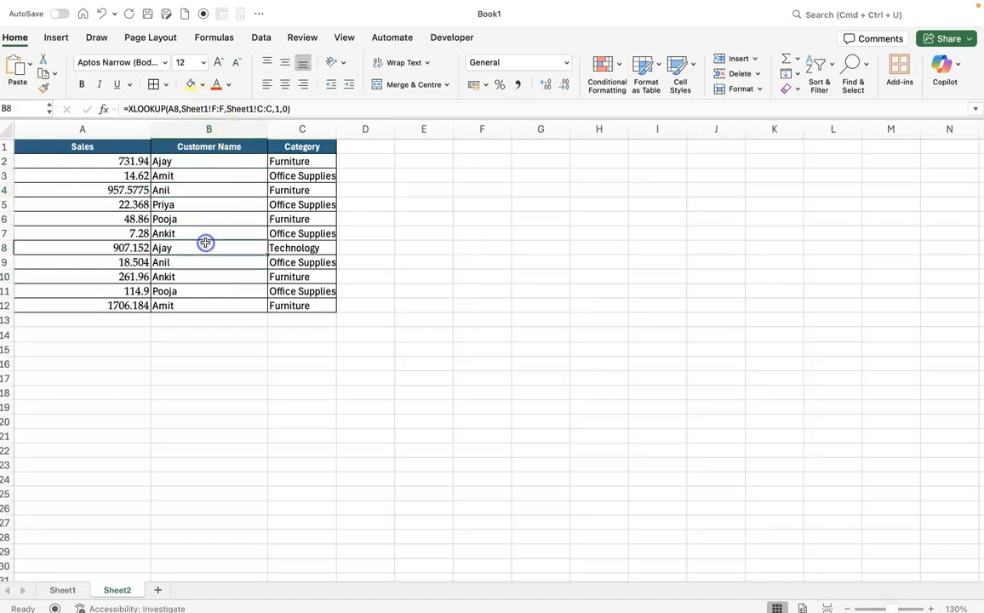
click(174, 176)
click(181, 161)
click(213, 163)
click(296, 189)
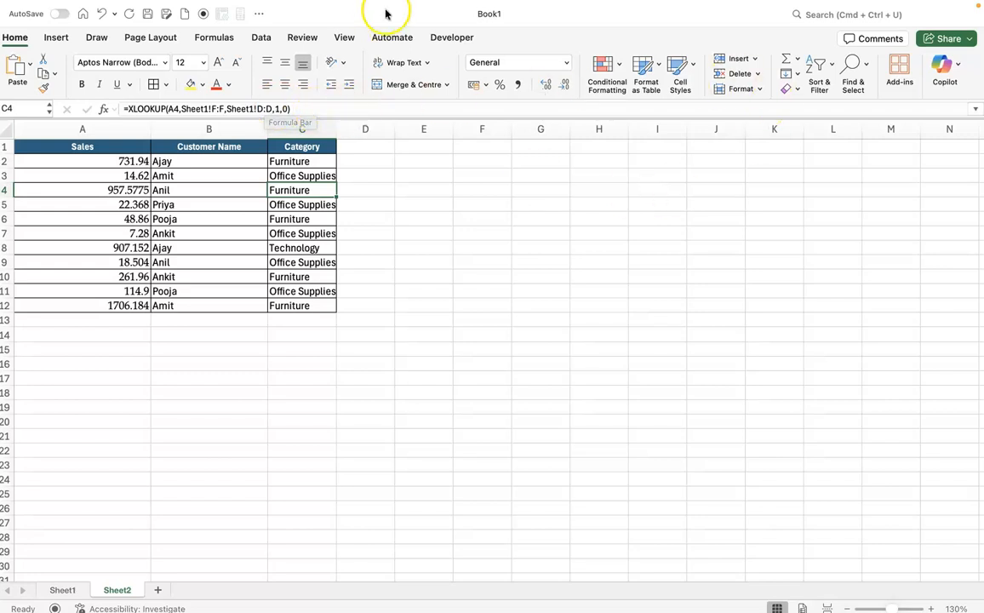
Step: Widen the Category column C slightly so its text has more room
click(356, 200)
drag(337, 129, 348, 128)
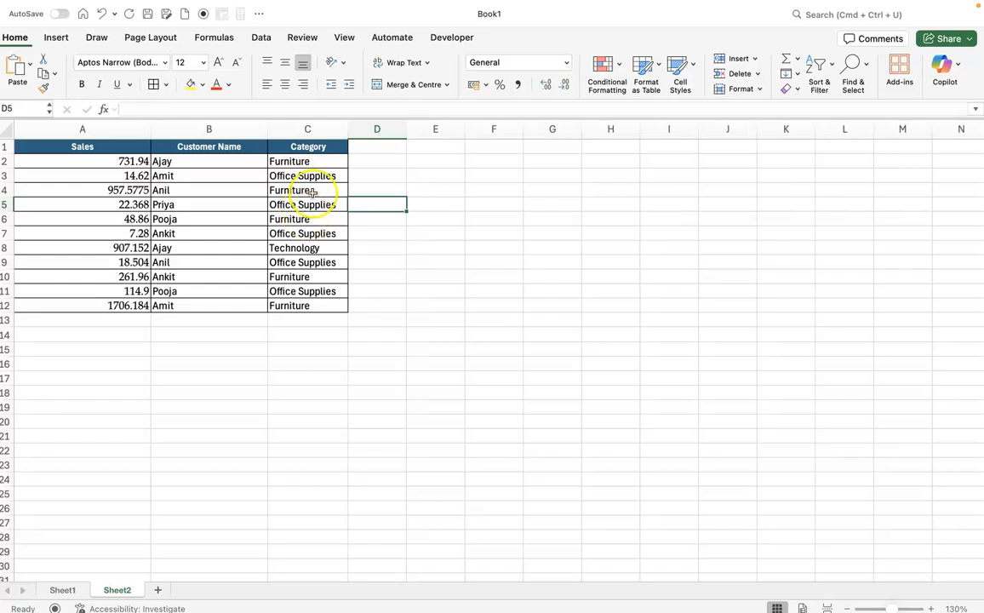
Step: Replace the formulas in columns B and C with their values by copying both columns and pasting them in place as Values
click(249, 199)
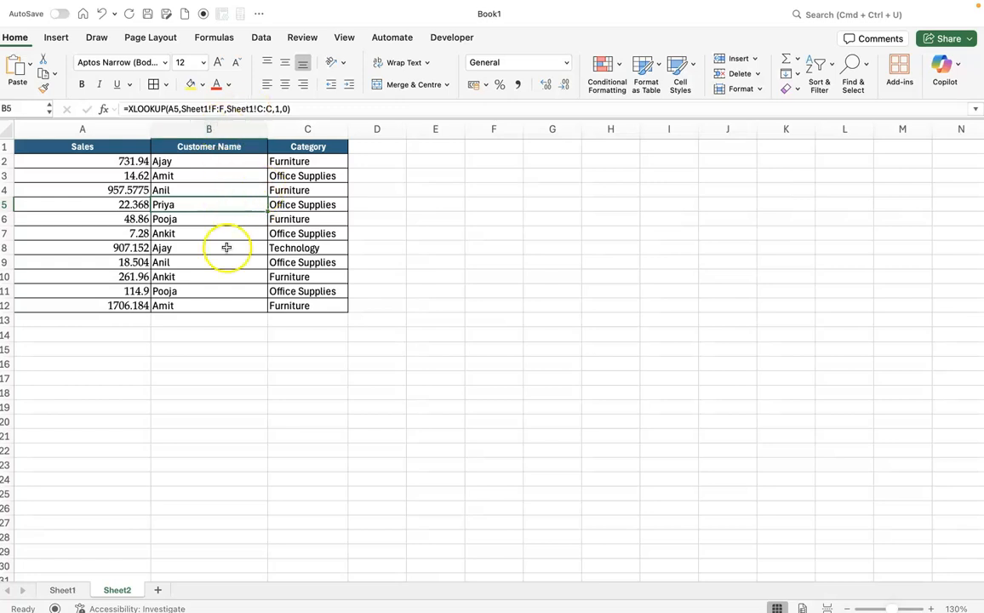
click(239, 130)
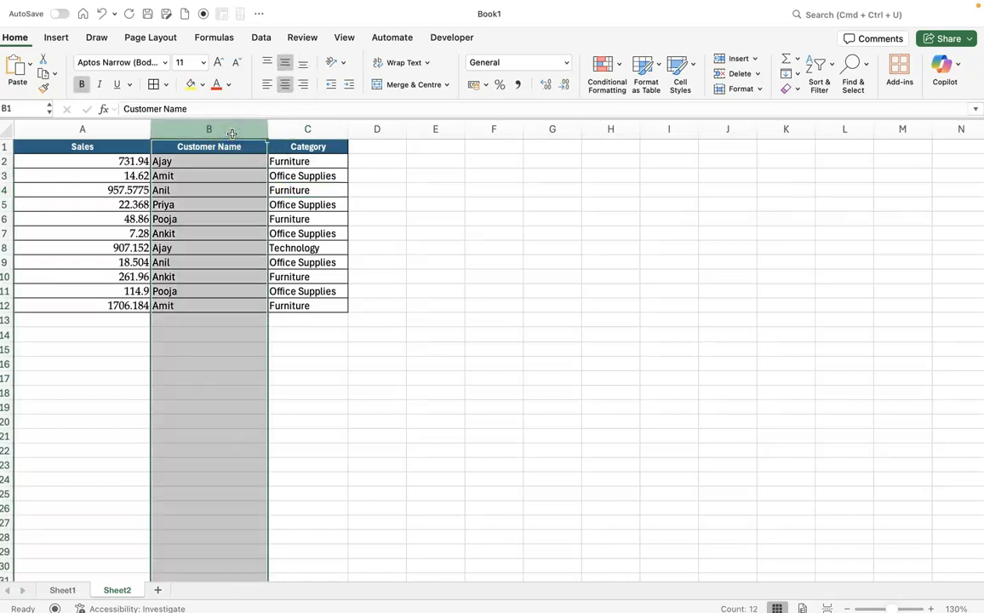
drag(232, 133, 311, 130)
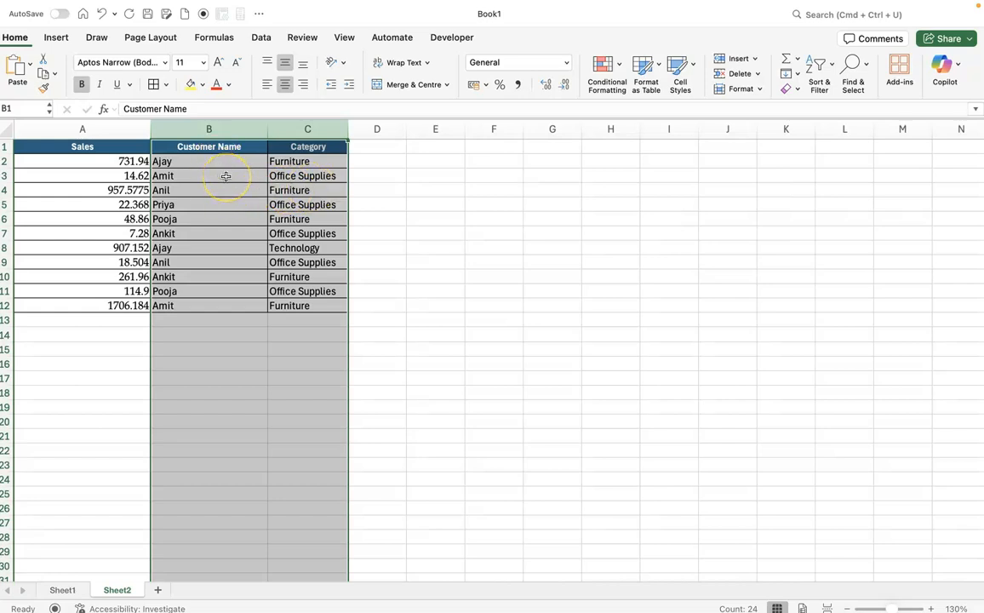
key(super+c)
right_click(226, 176)
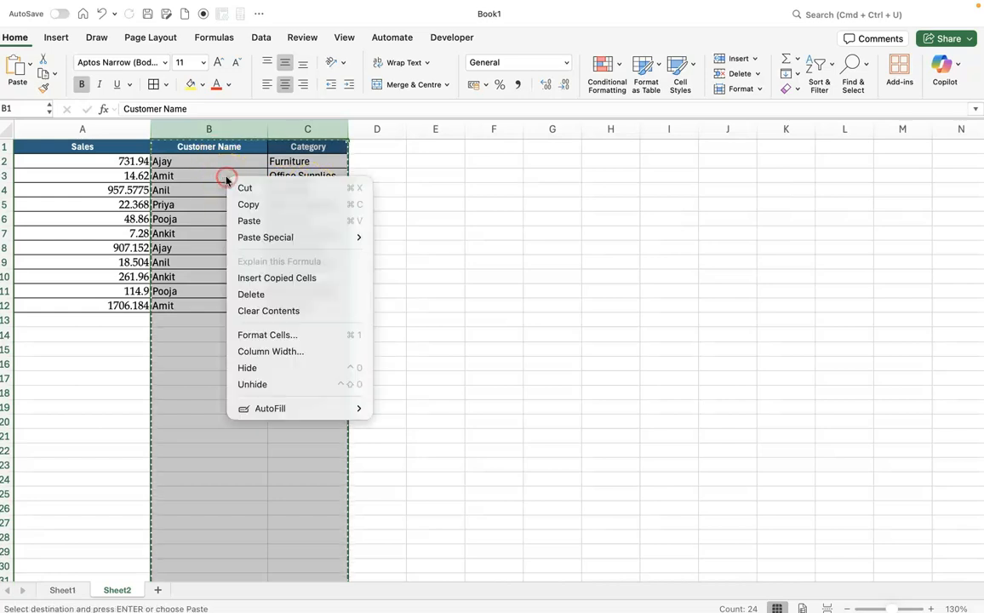
mouse_move(272, 239)
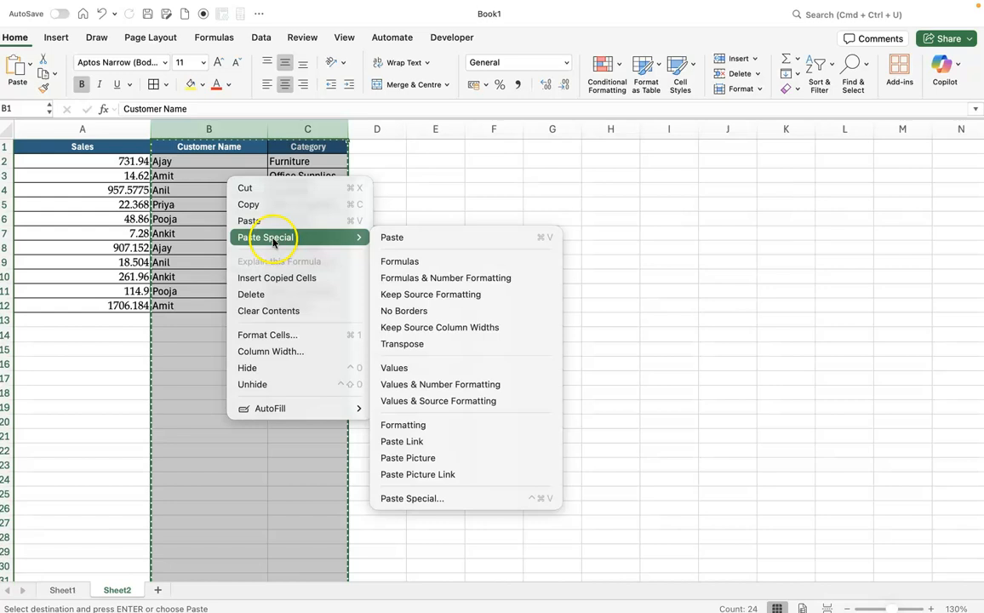
click(411, 370)
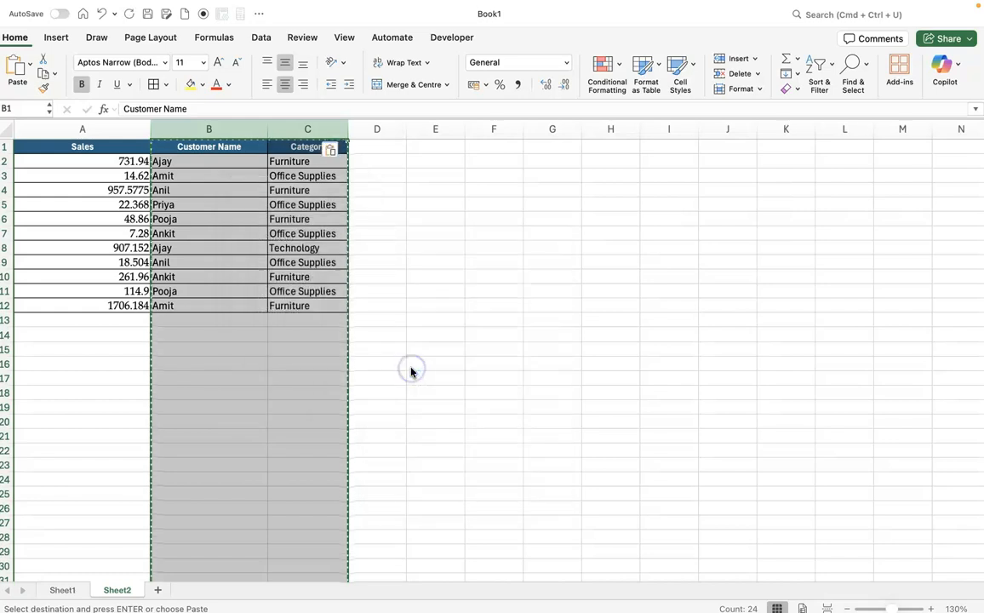
click(248, 250)
key(Escape)
Step: Check the contents of the Customer Name and Category cells and look over the table A1:C12
click(209, 191)
click(194, 166)
click(288, 162)
drag(128, 152, 303, 311)
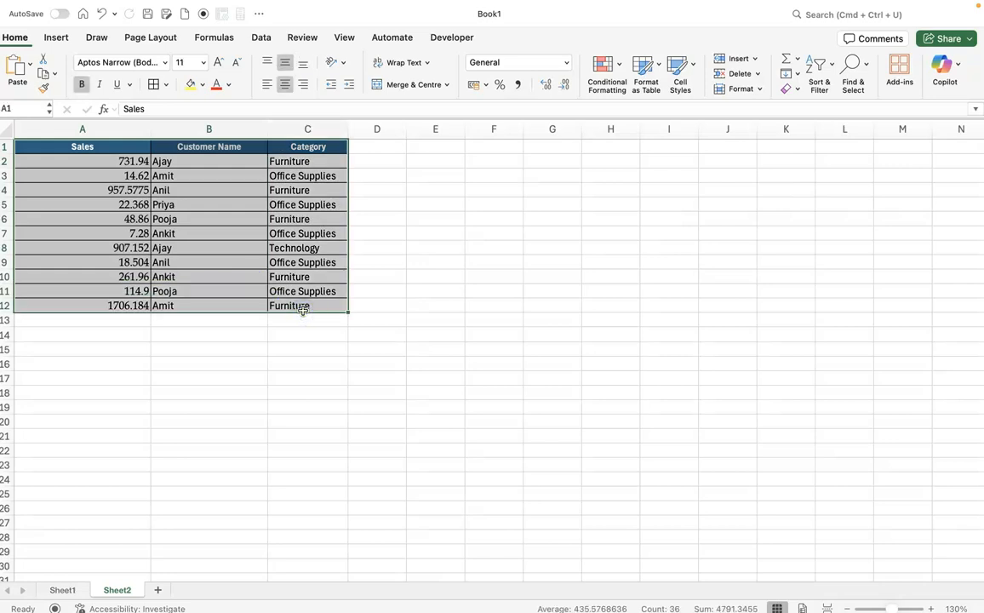
click(418, 275)
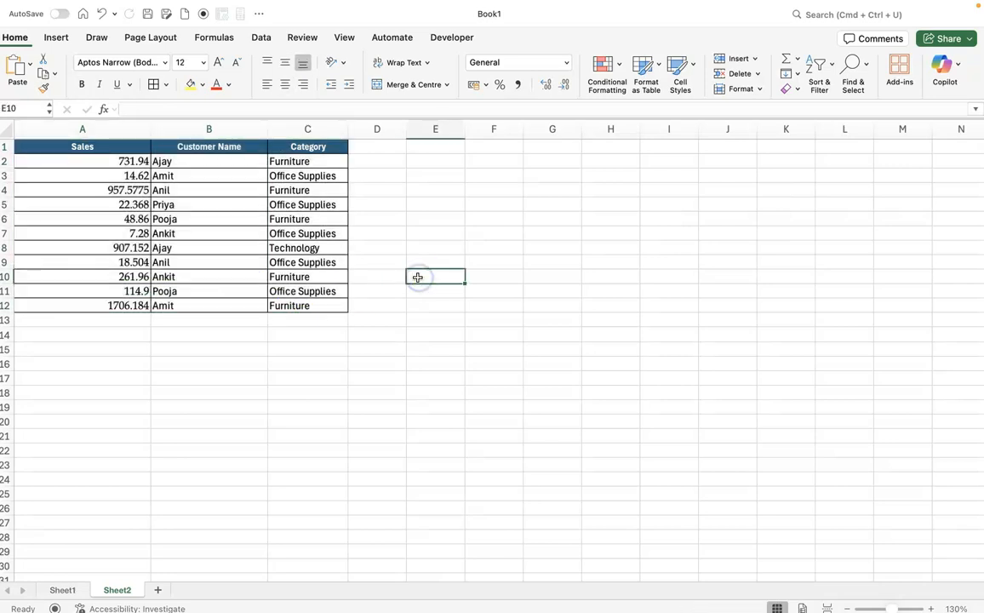
click(108, 148)
click(178, 192)
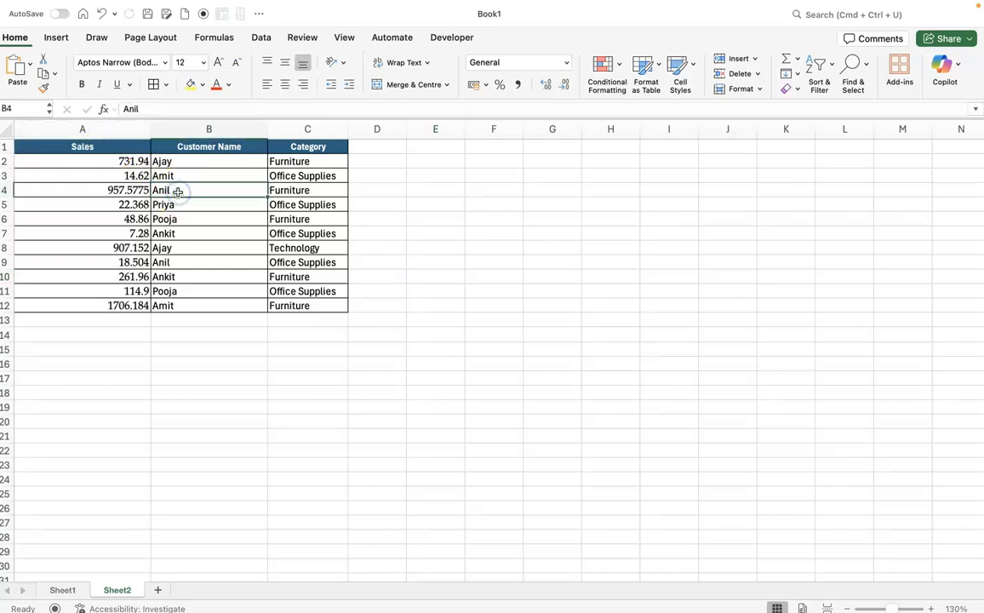